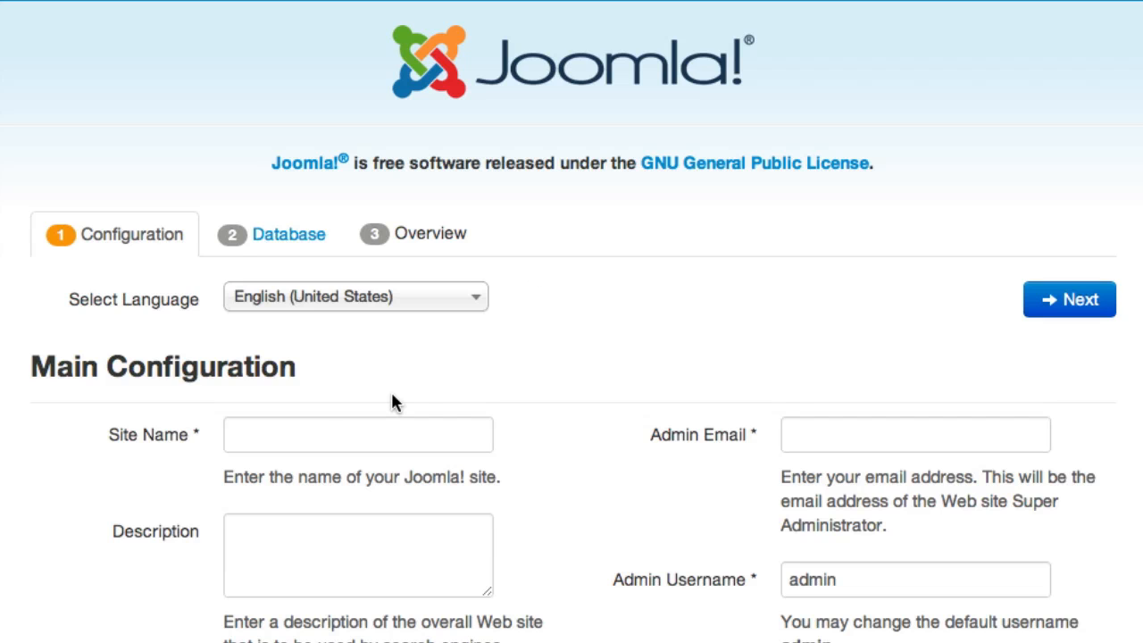
Step: Keep English (United States) as the installer language
{"action": "scroll", "coordinate": [389, 349], "scroll_direction": "down", "scroll_amount": 2}
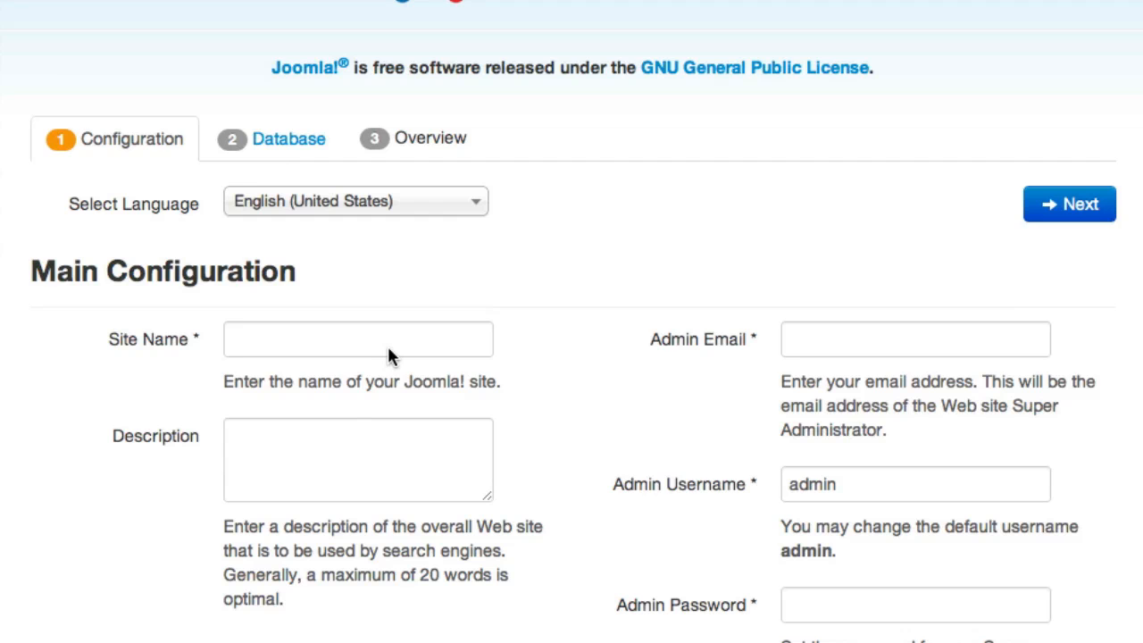
{"action": "scroll", "coordinate": [388, 350], "scroll_direction": "up", "scroll_amount": 2}
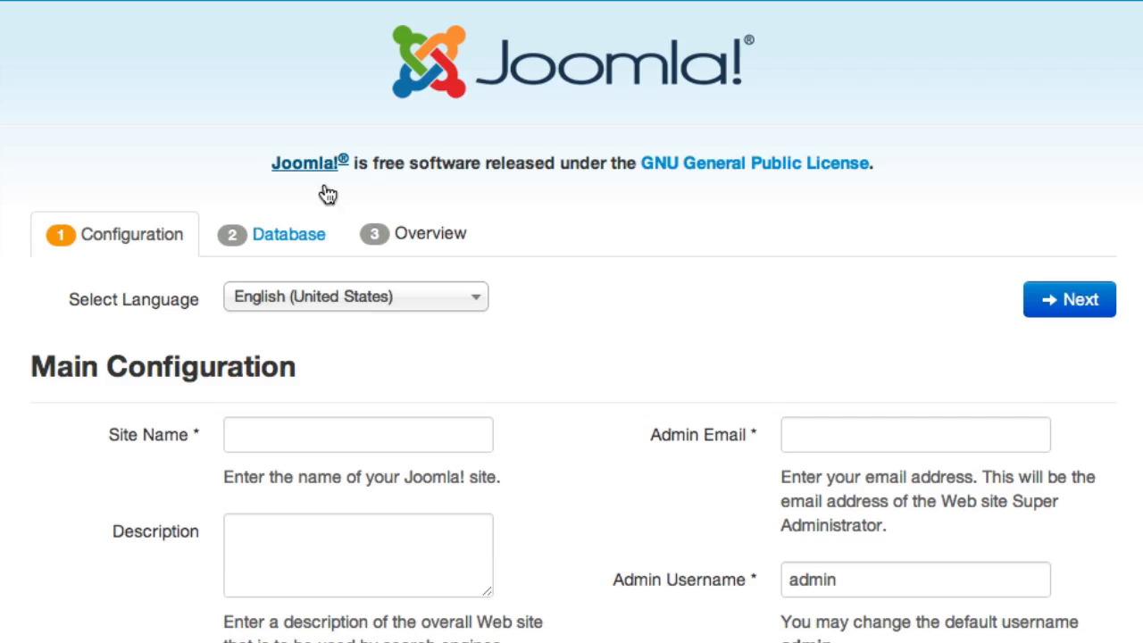
{"action": "left_click", "coordinate": [268, 298]}
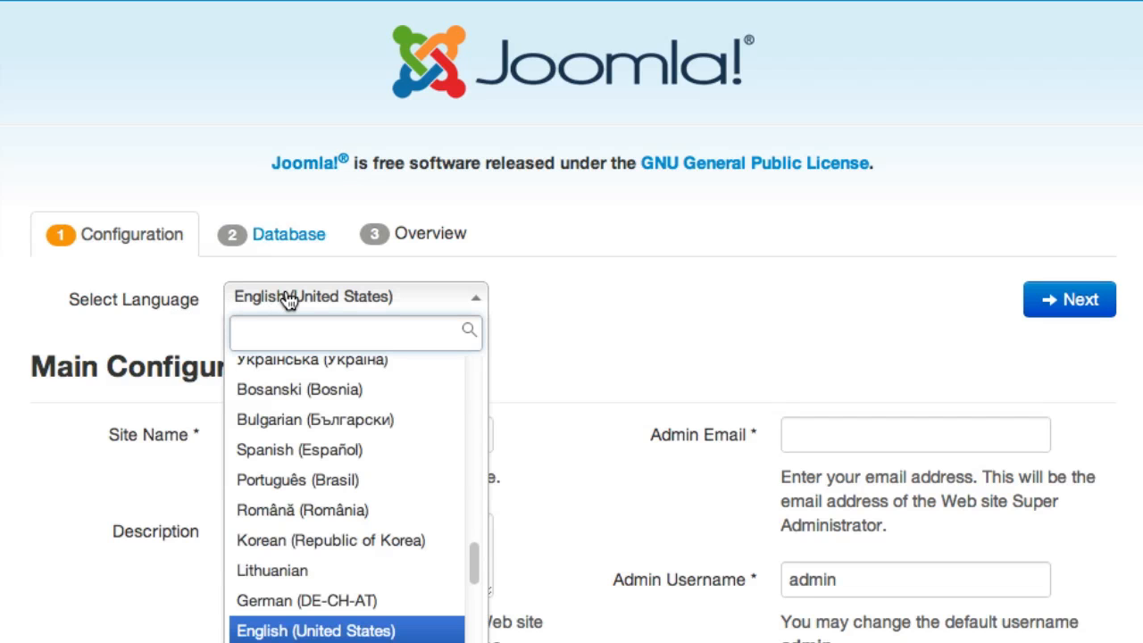
{"action": "scroll", "coordinate": [379, 491], "scroll_direction": "down", "scroll_amount": 1}
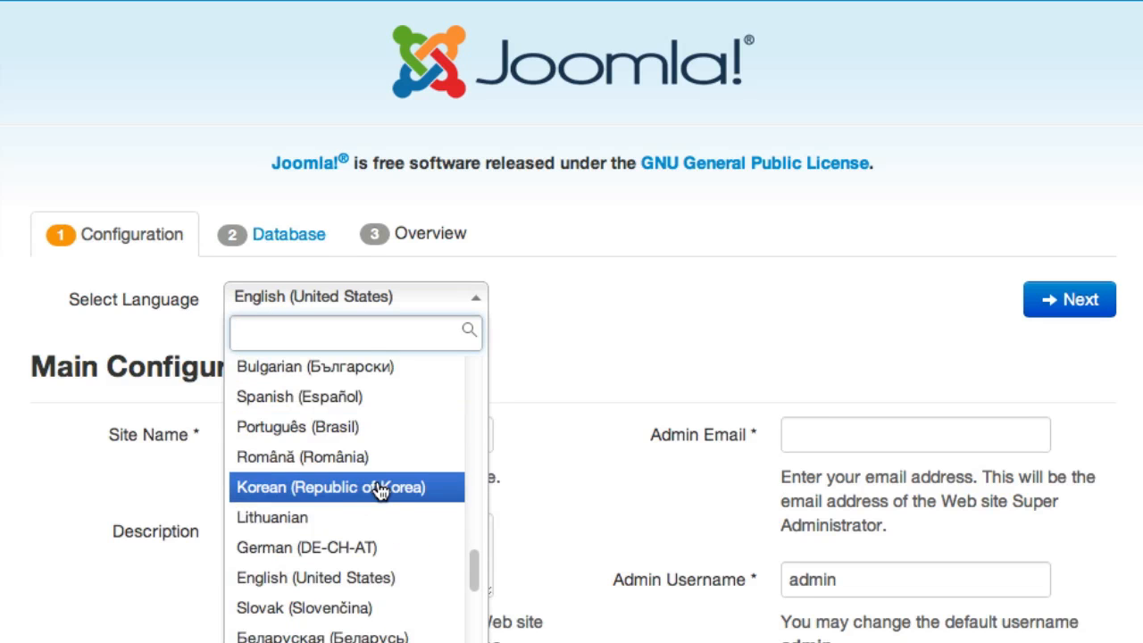
{"action": "left_click", "coordinate": [603, 286]}
Step: Enter site name 'Joomla Sample 3.0' and a welcome description, leaving Site Offline at No
{"action": "left_click", "coordinate": [400, 437]}
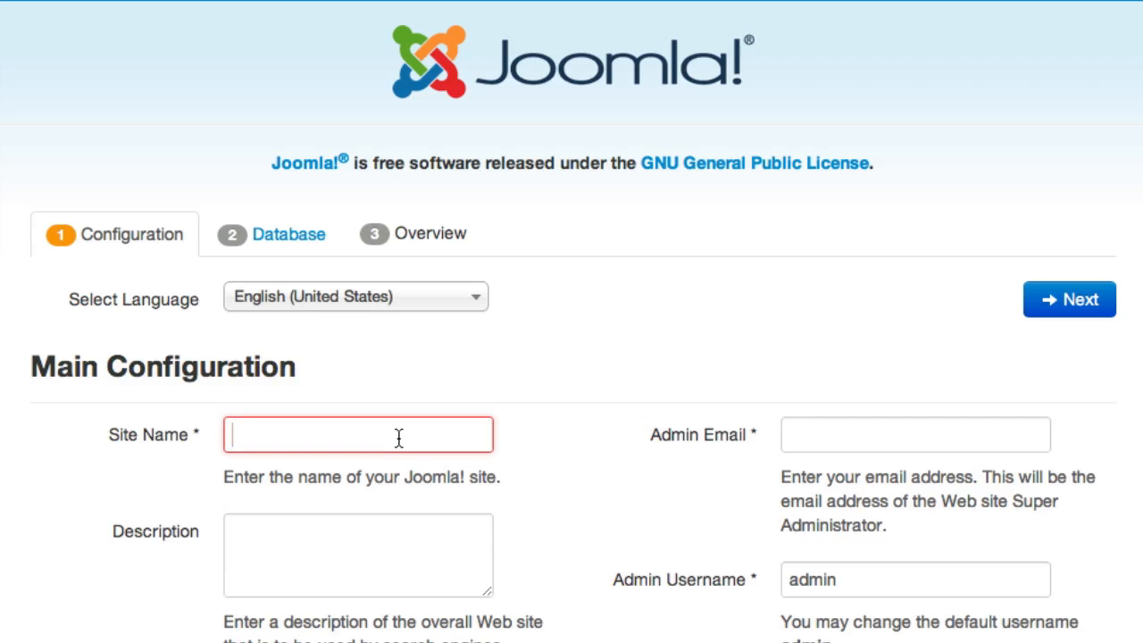
{"action": "type", "text": "Joomla"}
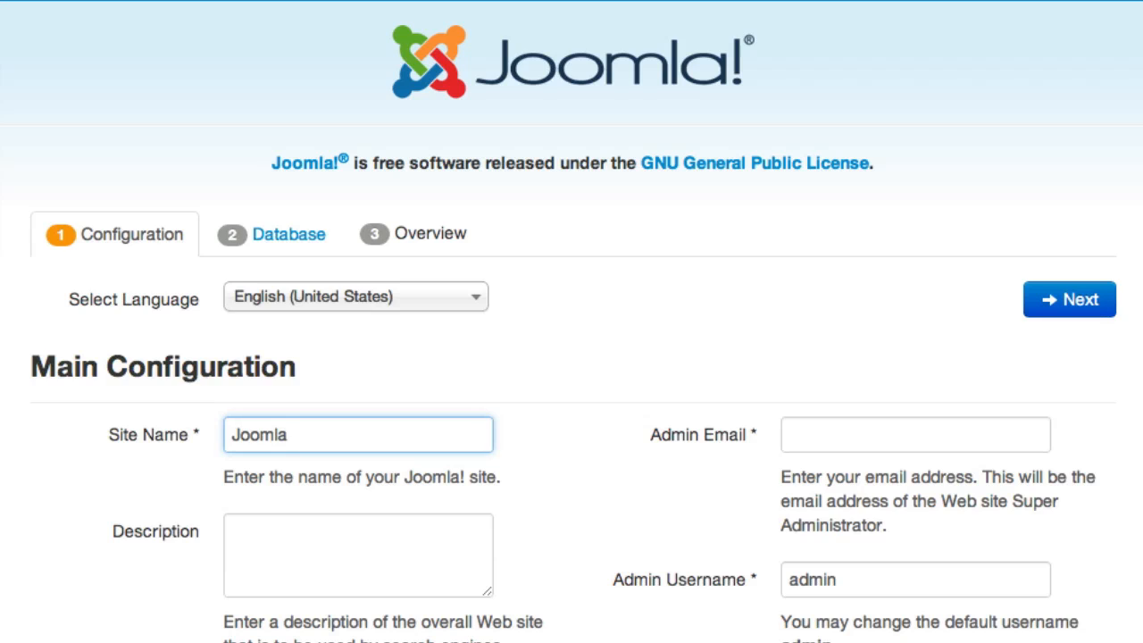
{"action": "type", "text": " Sample 3.0"}
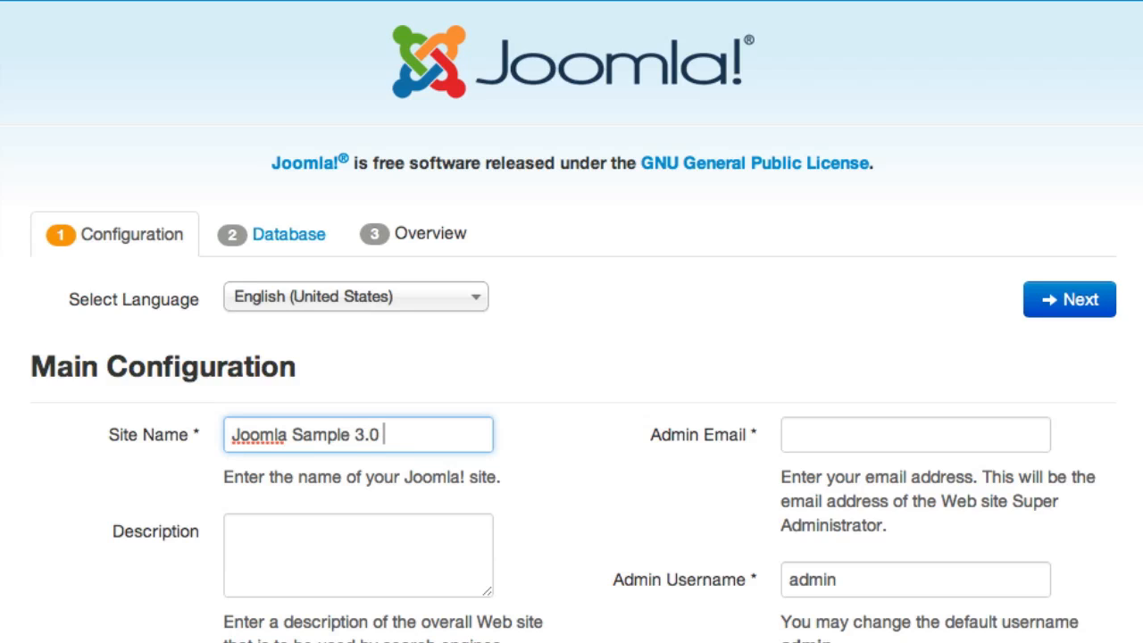
{"action": "left_click", "coordinate": [268, 536]}
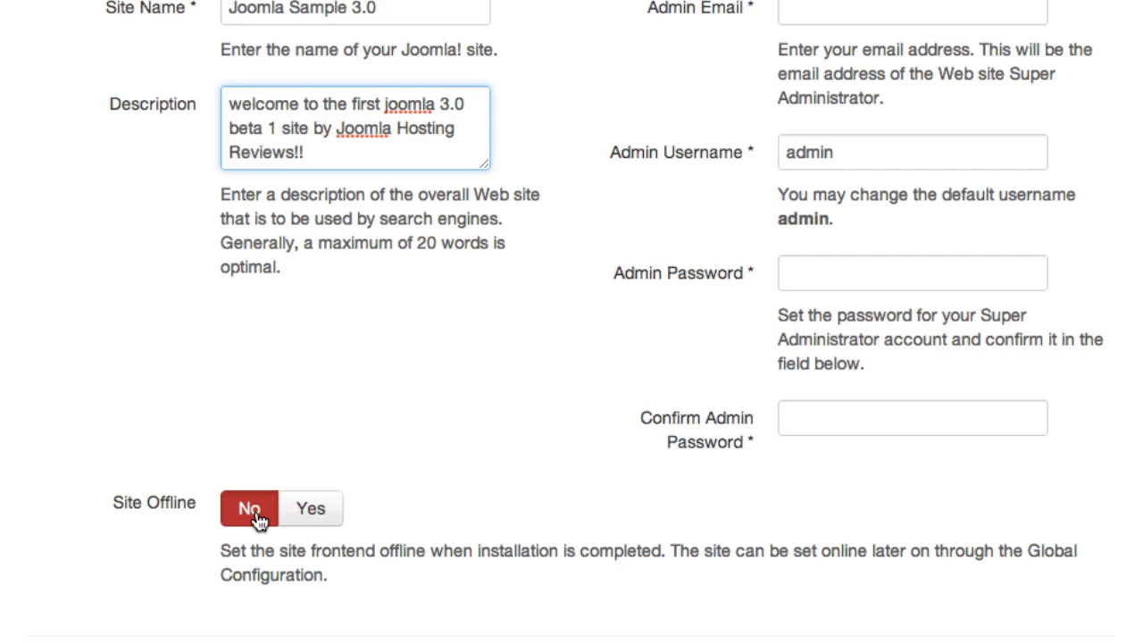
{"action": "left_click", "coordinate": [329, 510]}
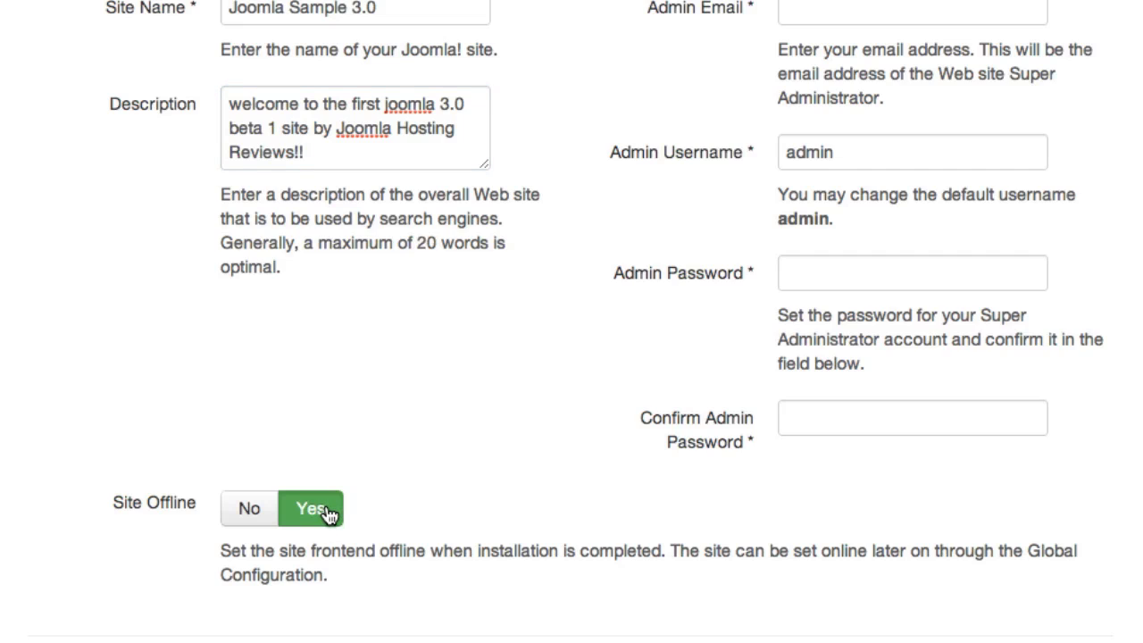
{"action": "left_click", "coordinate": [266, 519]}
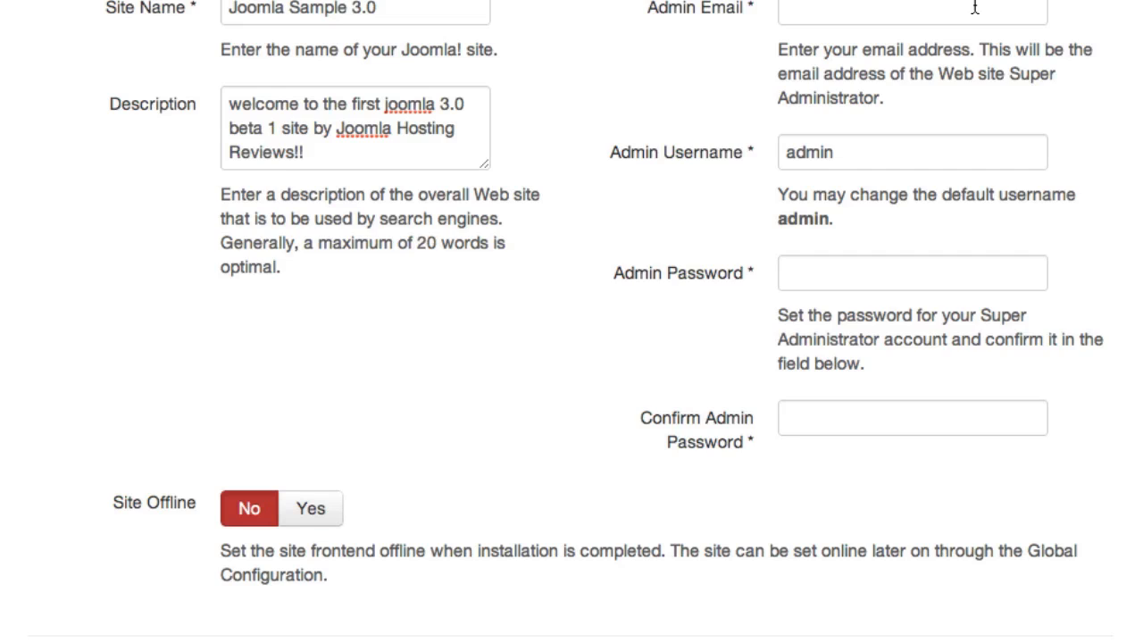
{"action": "left_click", "coordinate": [899, 12]}
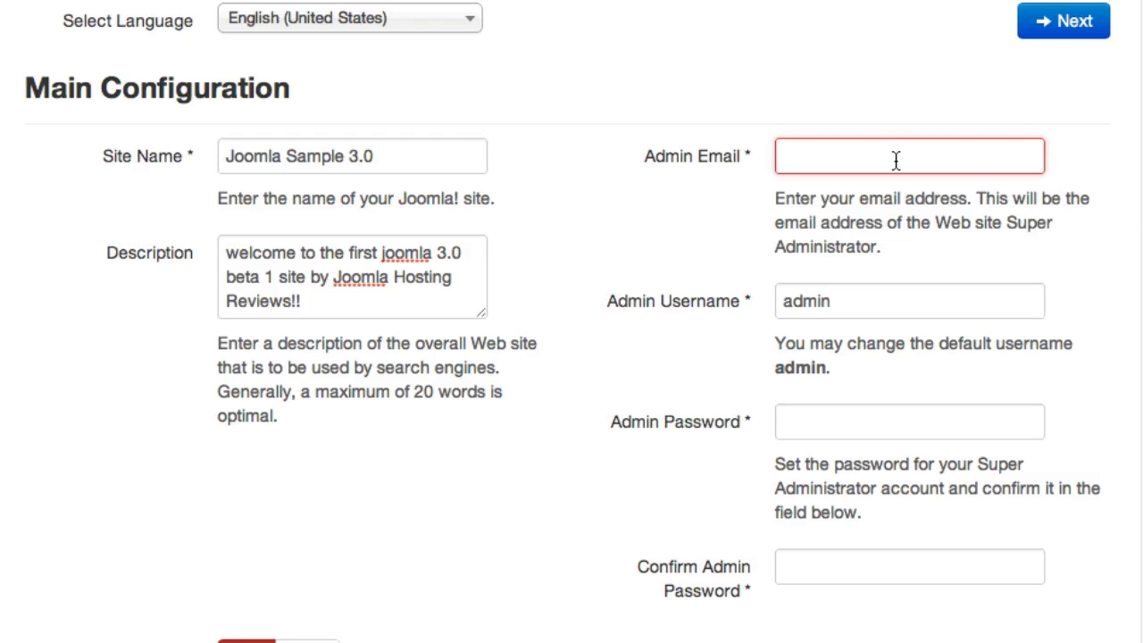
Step: Fill in the admin e-mail, username 'admin', and the administrator password
{"action": "type", "text": "email@email.com"}
{"action": "key", "text": "Tab"}
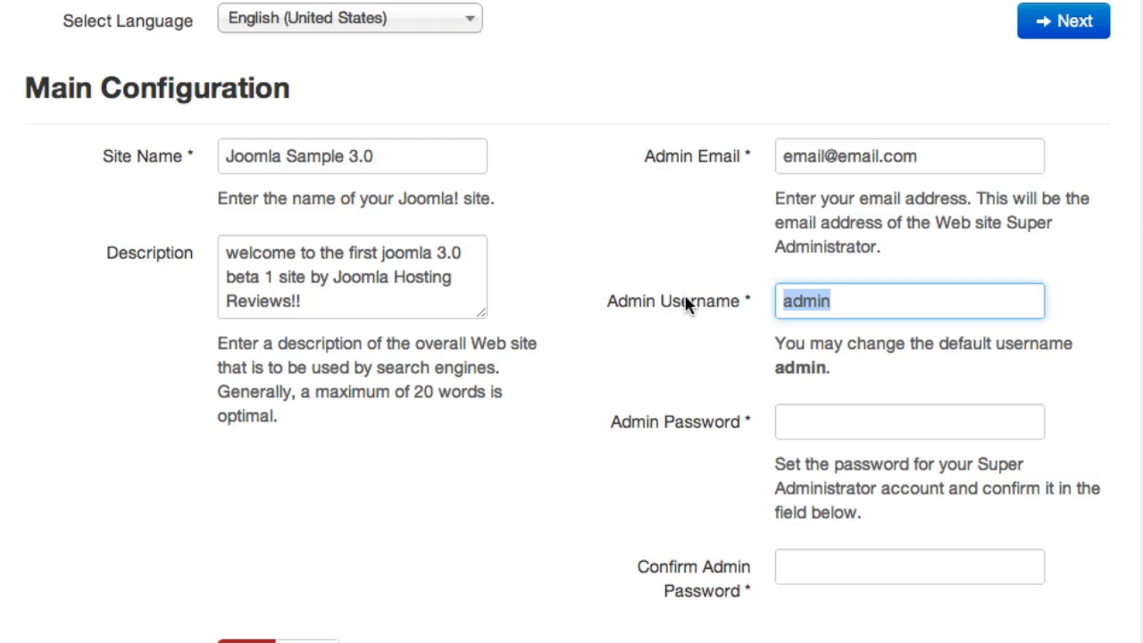
{"action": "left_click", "coordinate": [878, 294]}
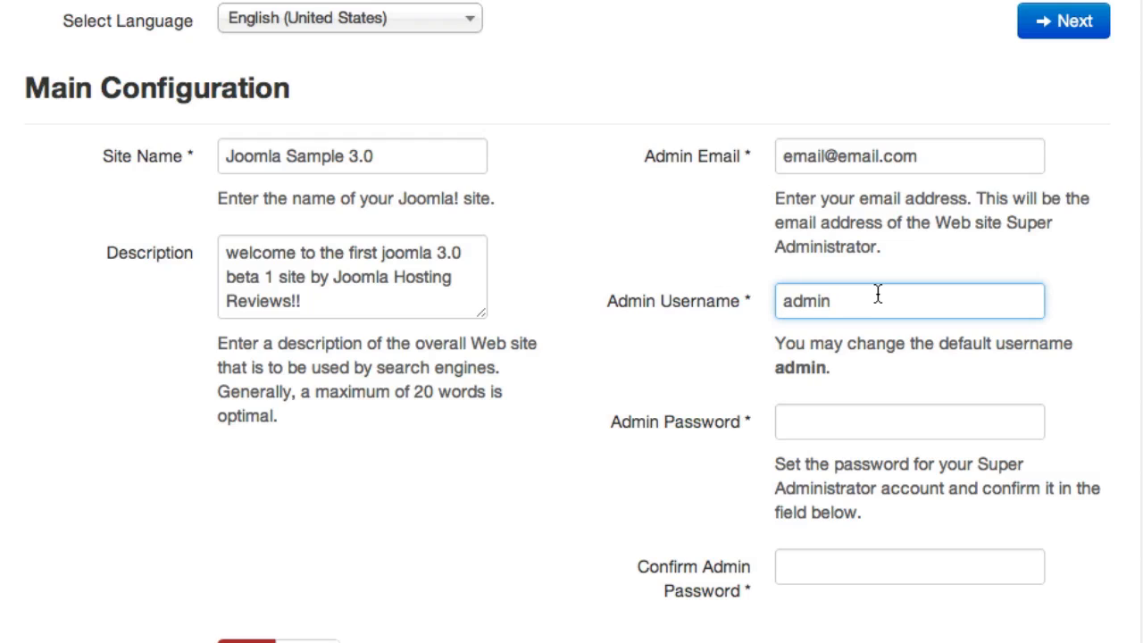
{"action": "key", "text": "BackSpace"}
{"action": "key", "text": "BackSpace"}
{"action": "key", "text": "BackSpace"}
{"action": "key", "text": "BackSpace"}
{"action": "key", "text": "BackSpace"}
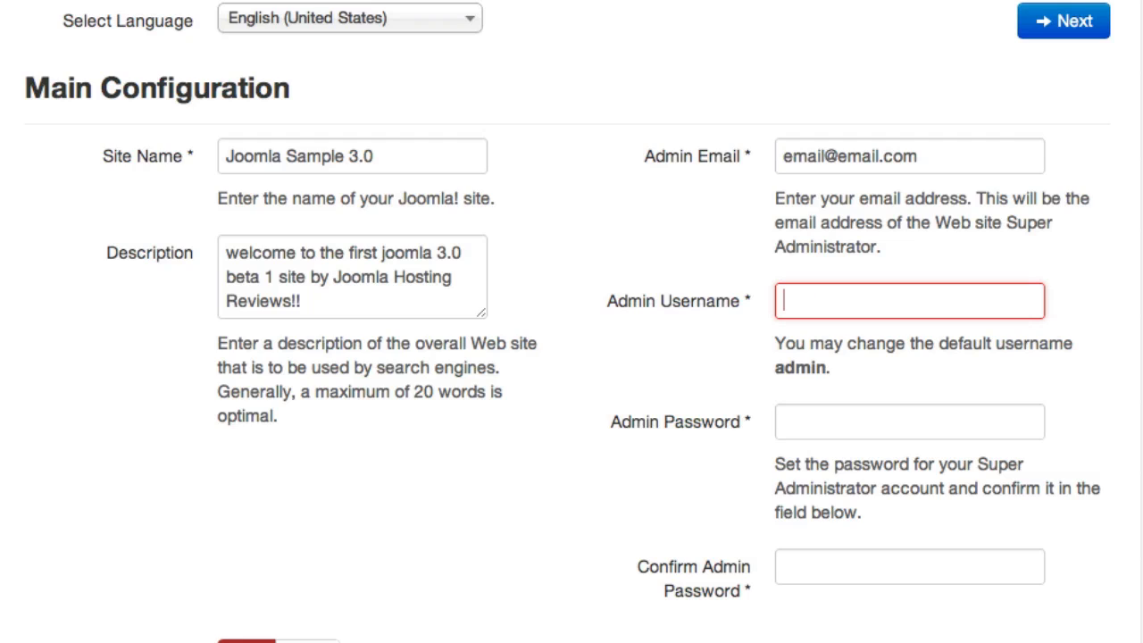
{"action": "type", "text": "admin"}
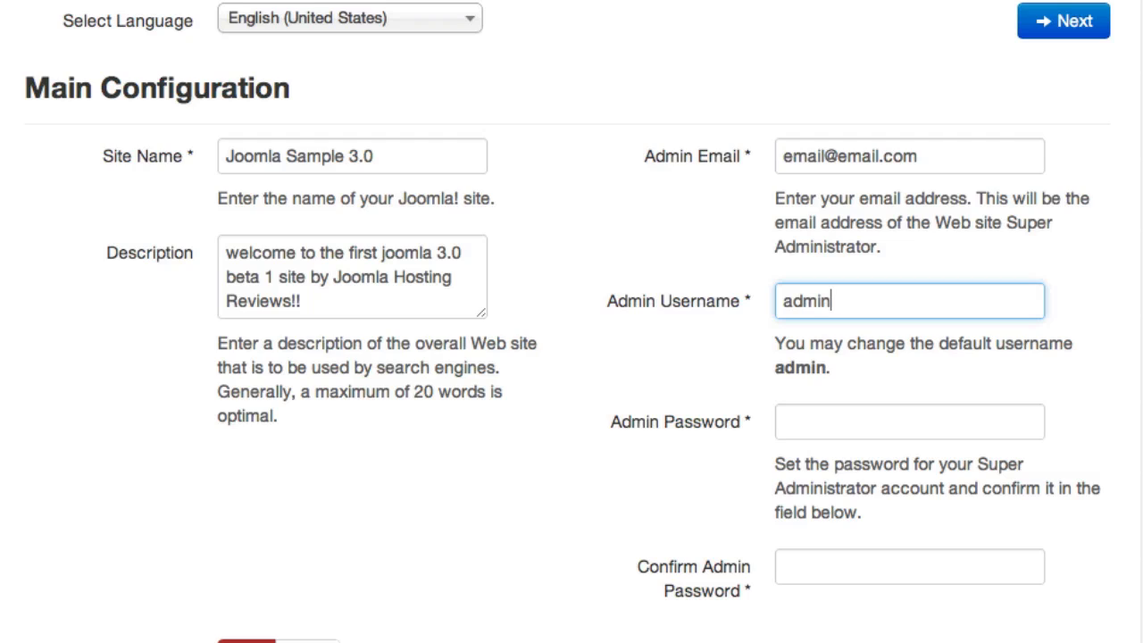
{"action": "key", "text": "Tab"}
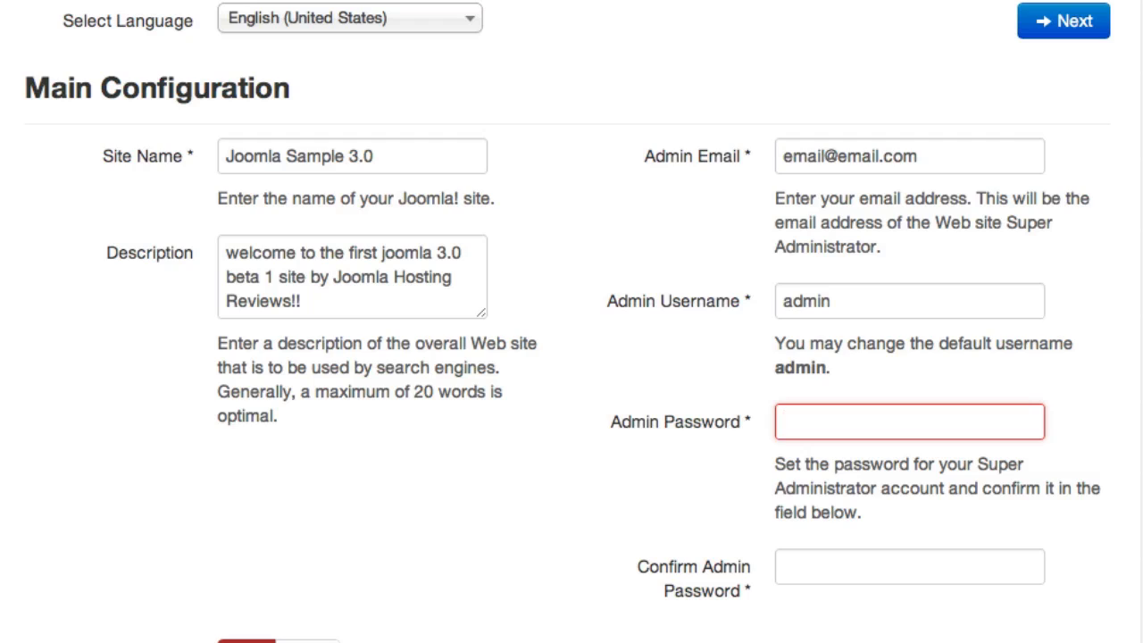
{"action": "type", "text": "•••••••"}
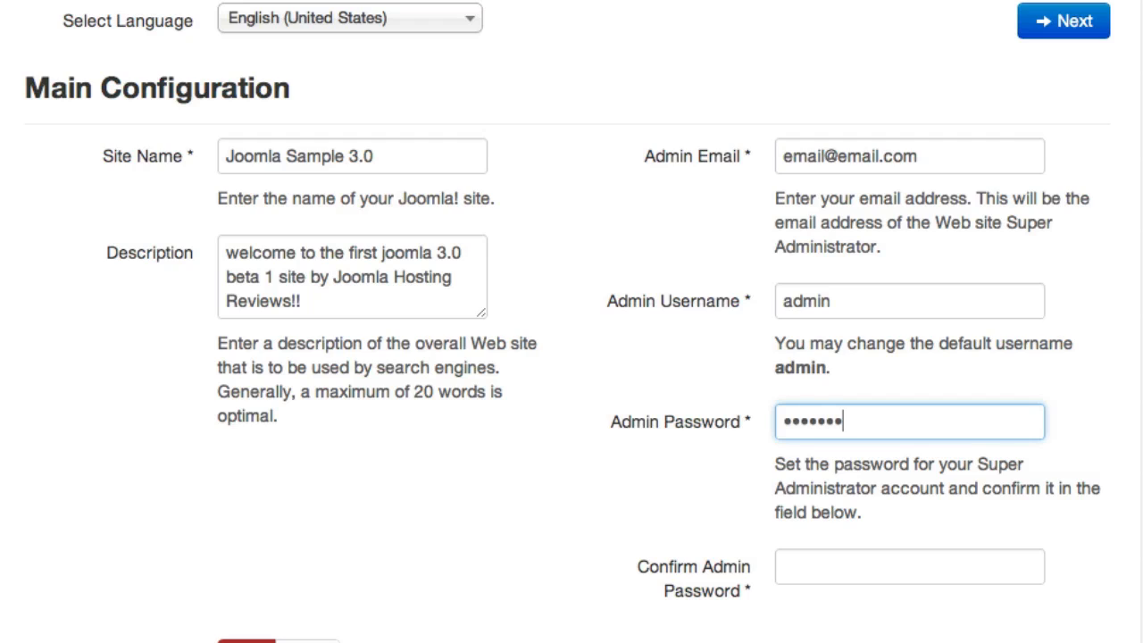
{"action": "key", "text": "Tab"}
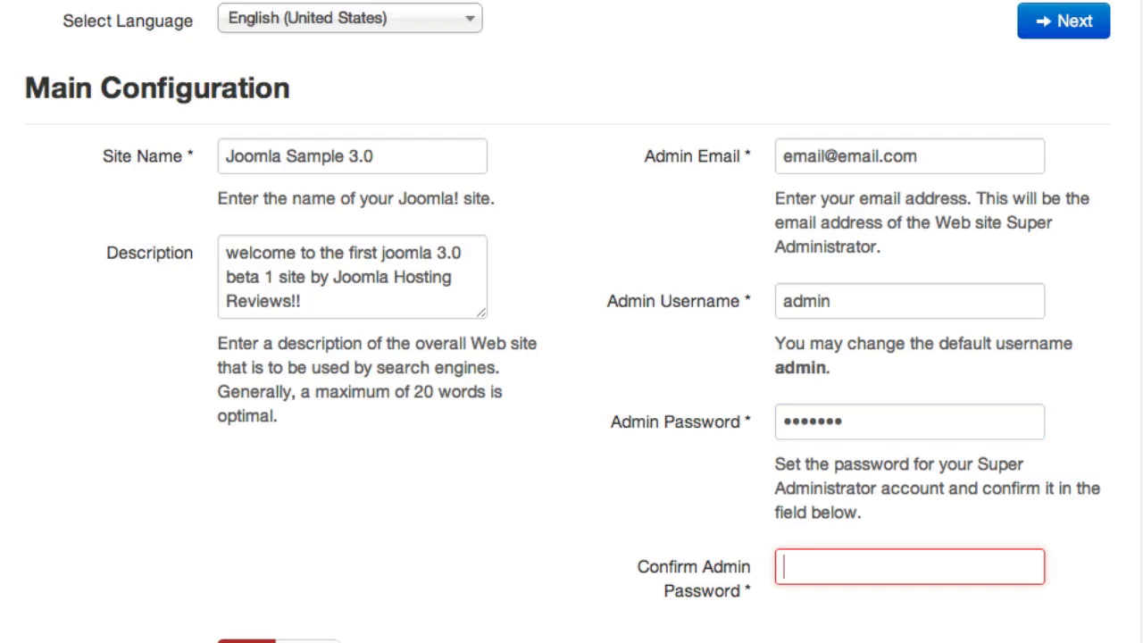
{"action": "type", "text": "•••••••"}
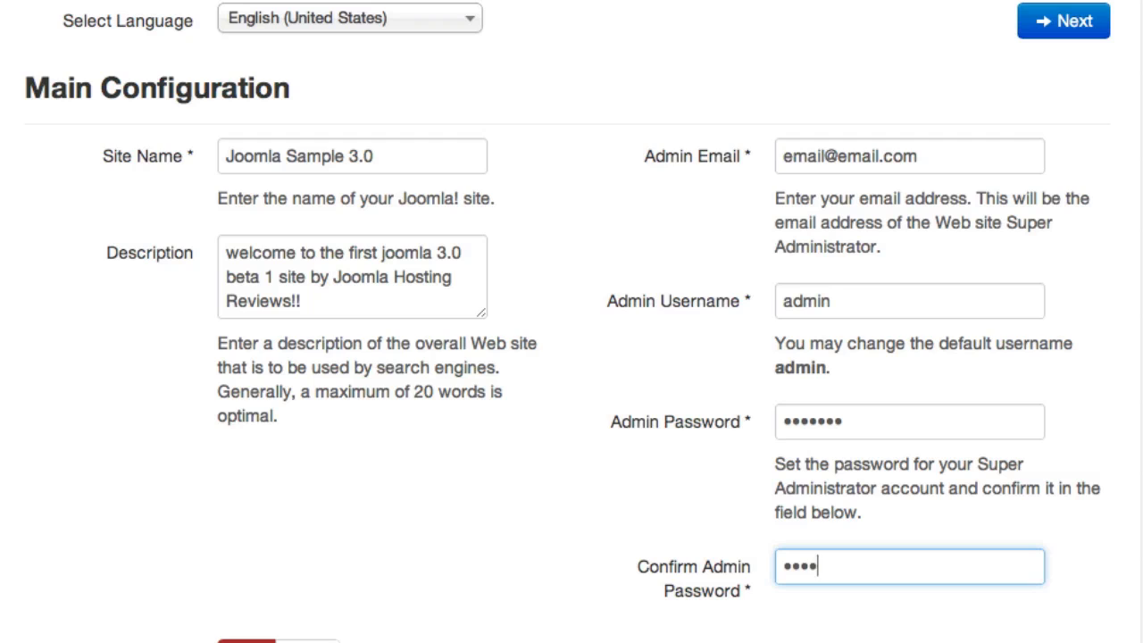
{"action": "triple_click", "coordinate": [834, 157]}
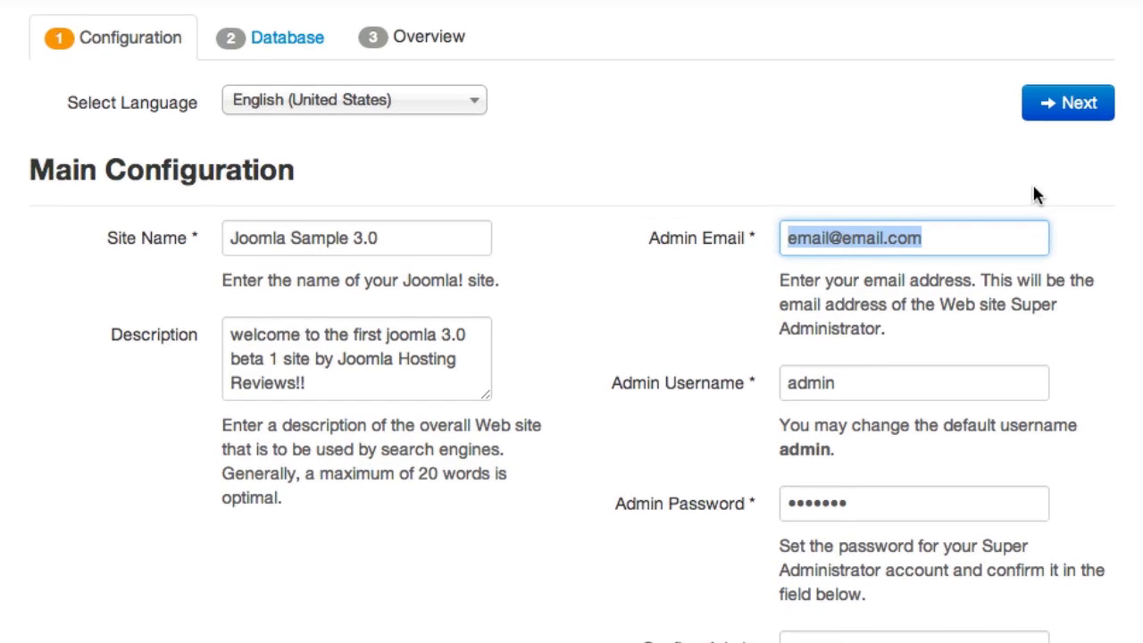
Step: Move to database settings, keep MySQLi on localhost, and paste the database username
{"action": "left_click", "coordinate": [1086, 105]}
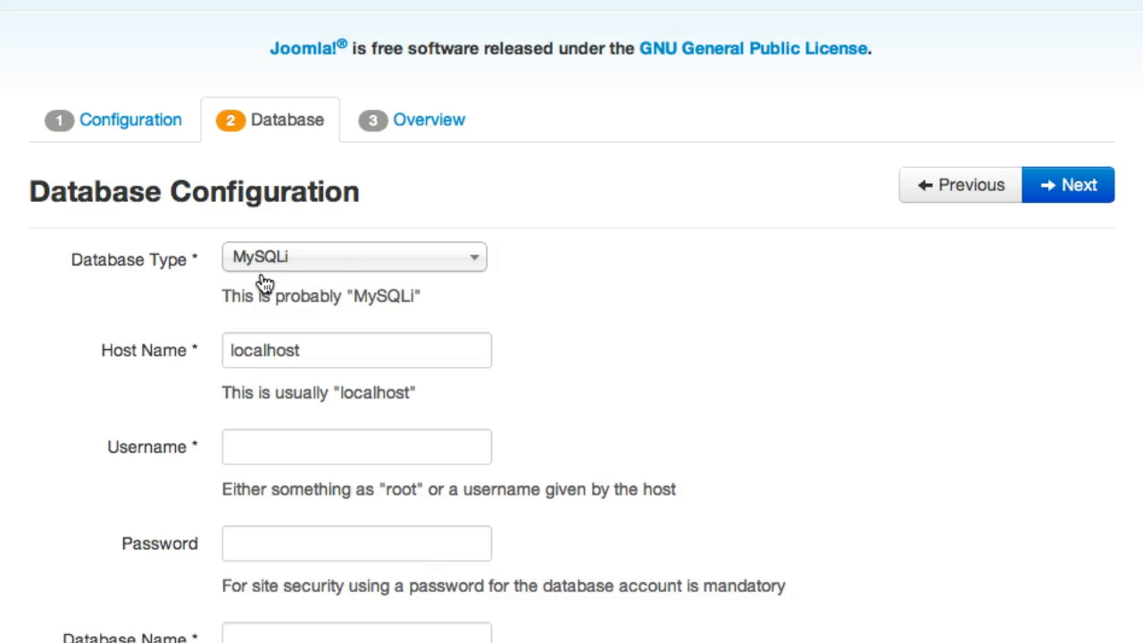
{"action": "left_click", "coordinate": [395, 270]}
{"action": "left_click", "coordinate": [396, 268]}
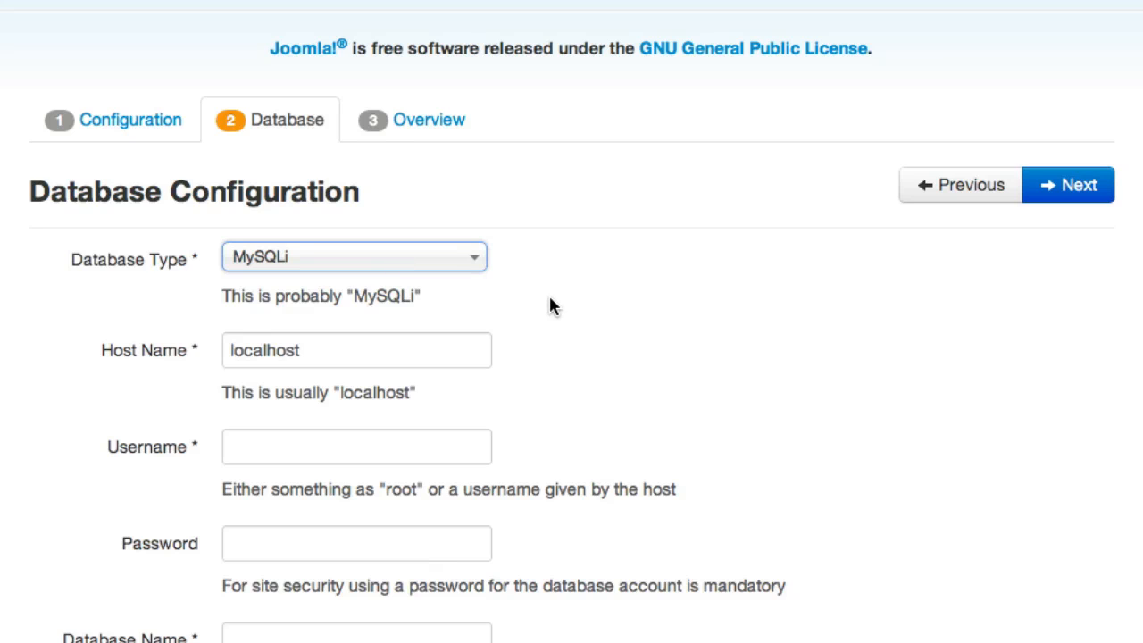
{"action": "scroll", "coordinate": [538, 316], "scroll_direction": "down", "scroll_amount": 1}
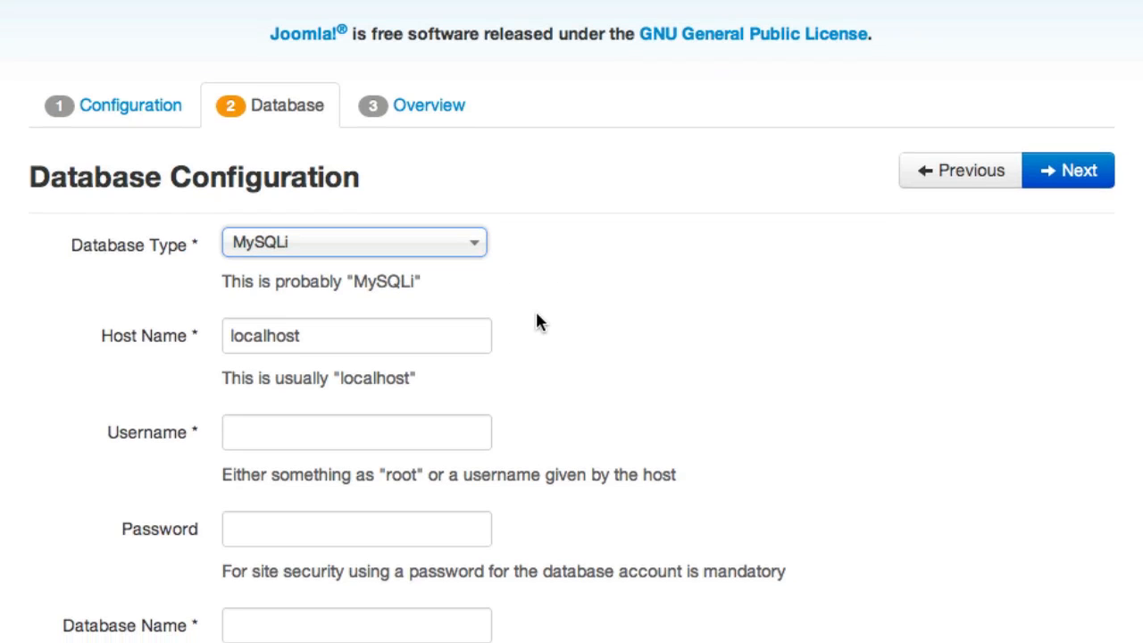
{"action": "scroll", "coordinate": [535, 309], "scroll_direction": "down", "scroll_amount": 2}
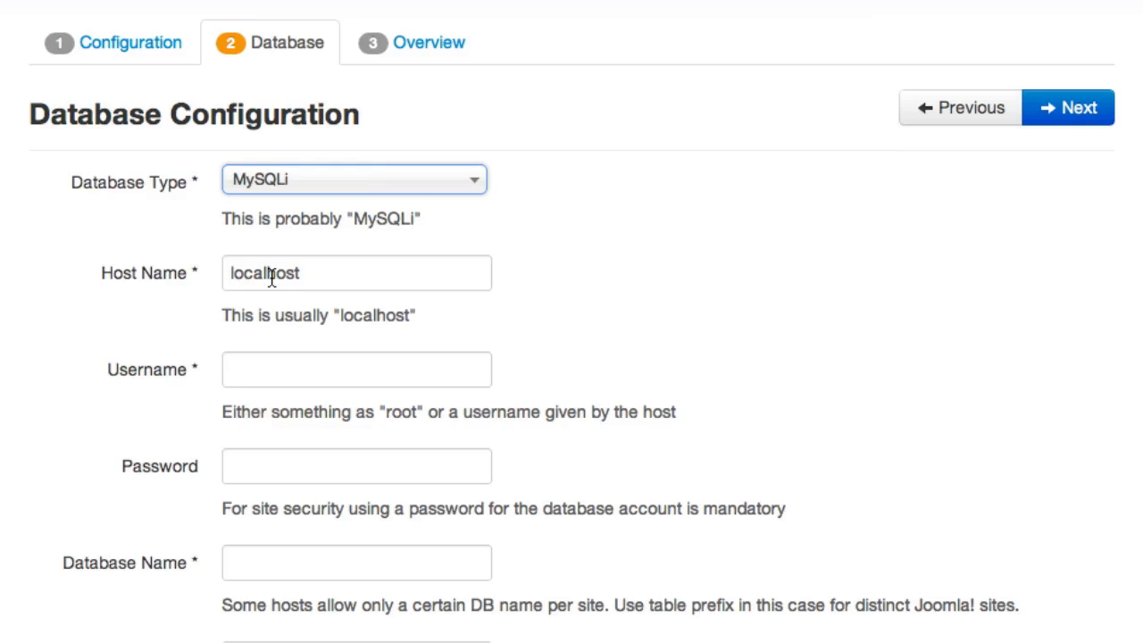
{"action": "scroll", "coordinate": [254, 322], "scroll_direction": "down", "scroll_amount": 1}
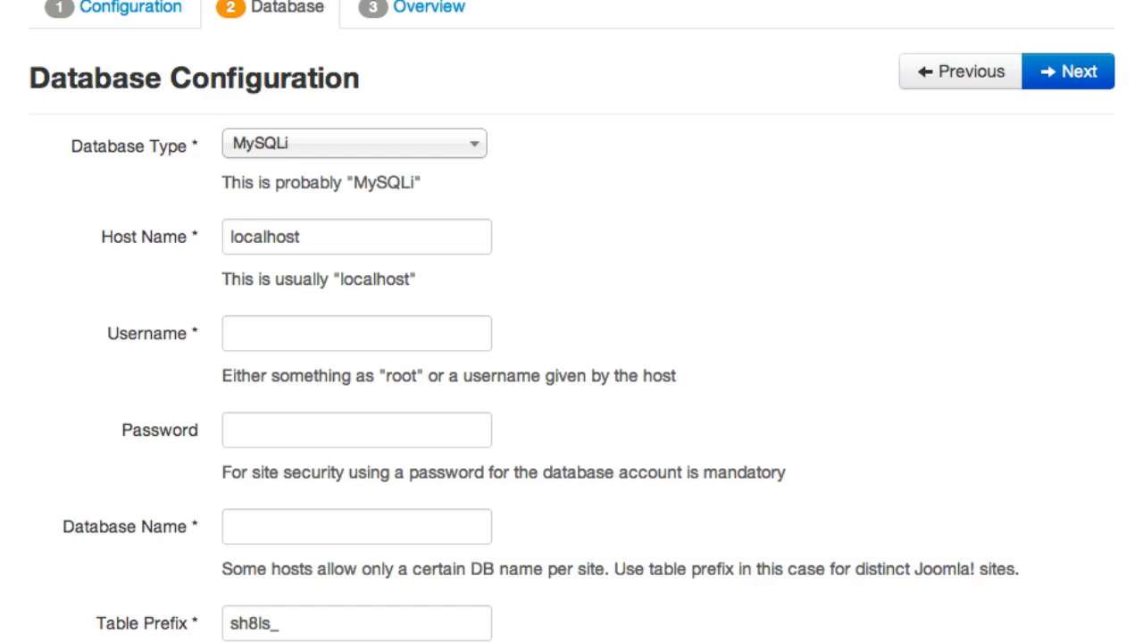
{"action": "left_click", "coordinate": [411, 346]}
{"action": "type", "text": "demo_j30b1"}
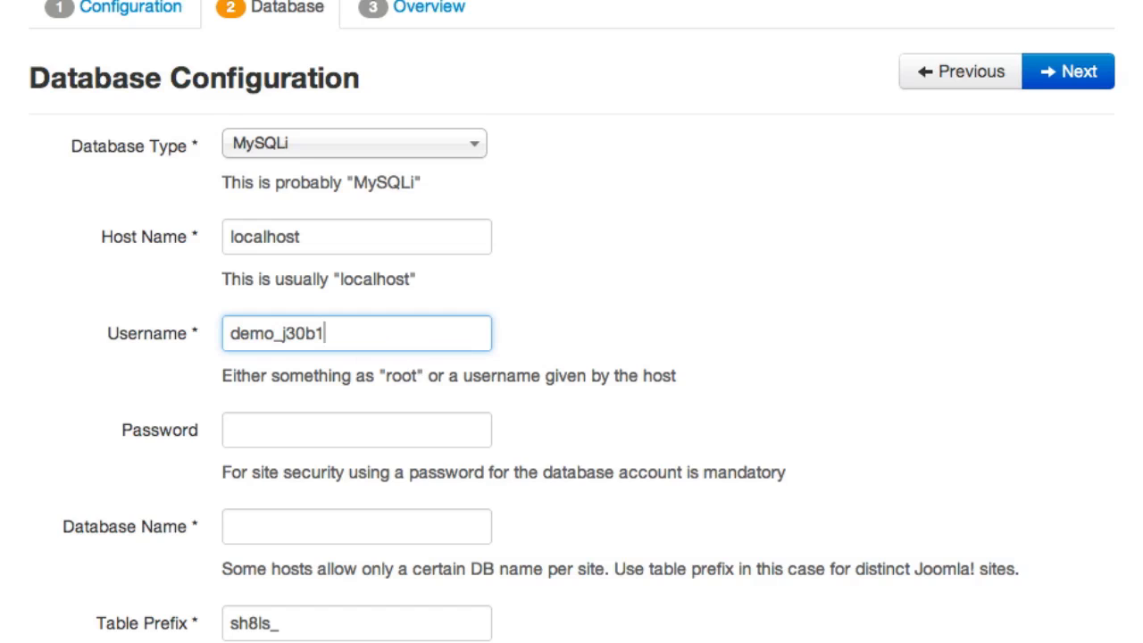
Step: Paste the database password and reuse the username as the database name
{"action": "left_click", "coordinate": [461, 434]}
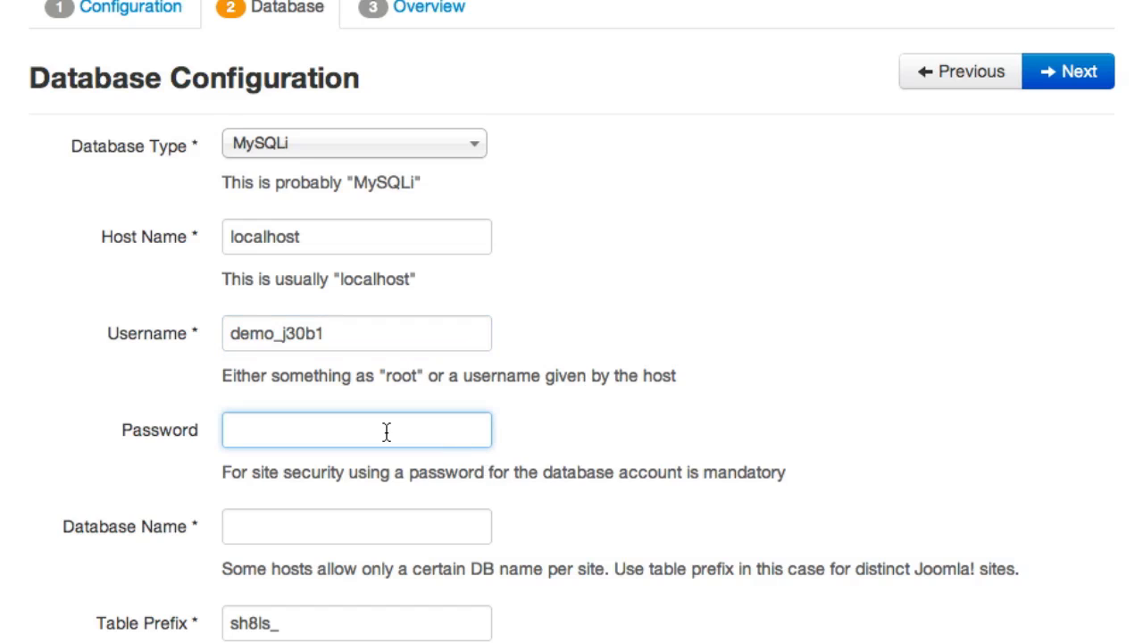
{"action": "key", "text": "ctrl+v"}
{"action": "scroll", "coordinate": [260, 491], "scroll_direction": "down", "scroll_amount": 5}
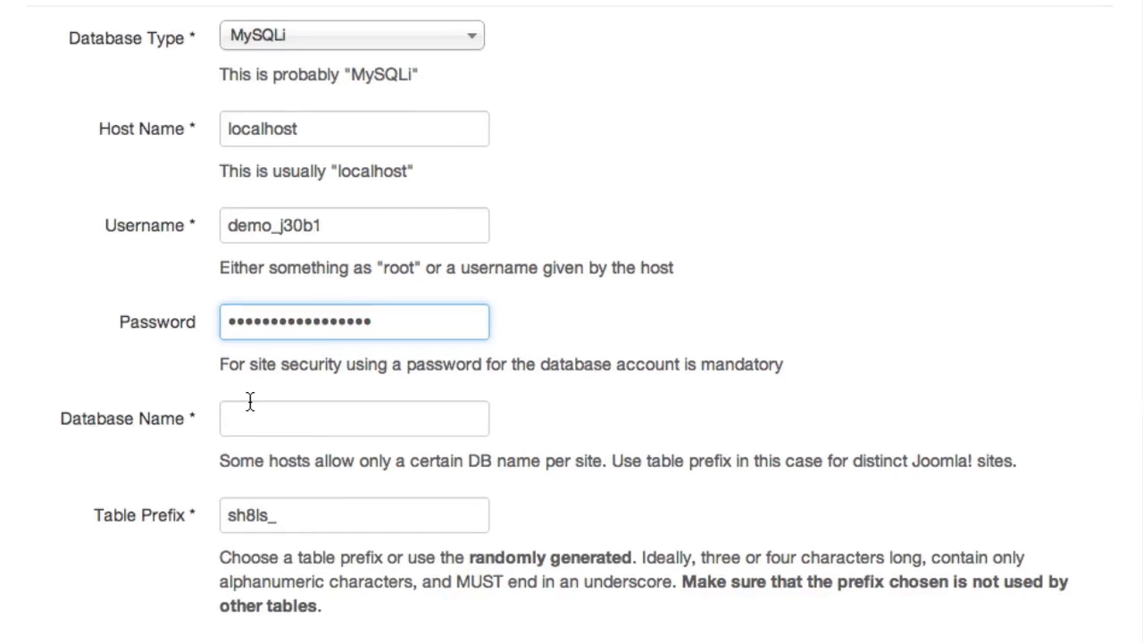
{"action": "left_click", "coordinate": [301, 148]}
{"action": "double_click", "coordinate": [301, 147]}
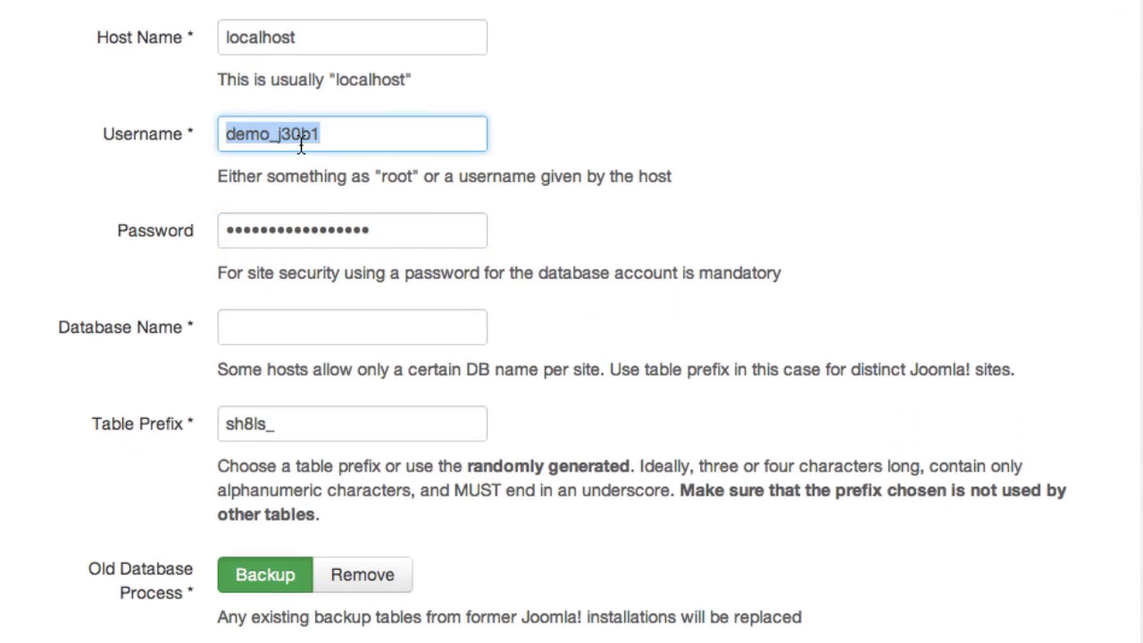
{"action": "left_click", "coordinate": [283, 335]}
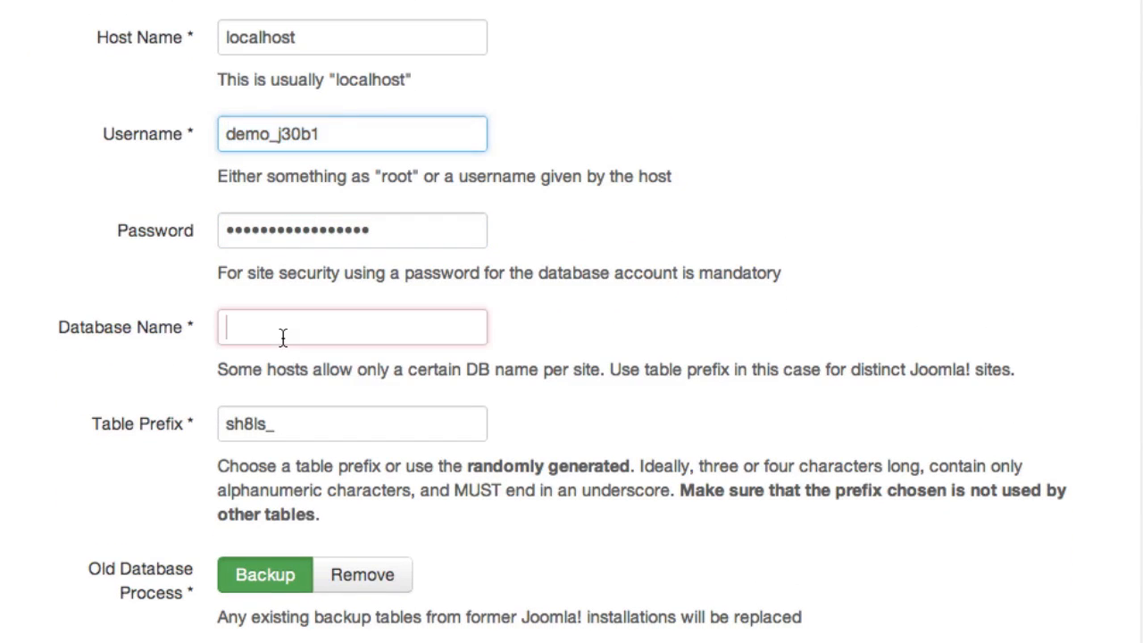
{"action": "type", "text": "demo_j30b1"}
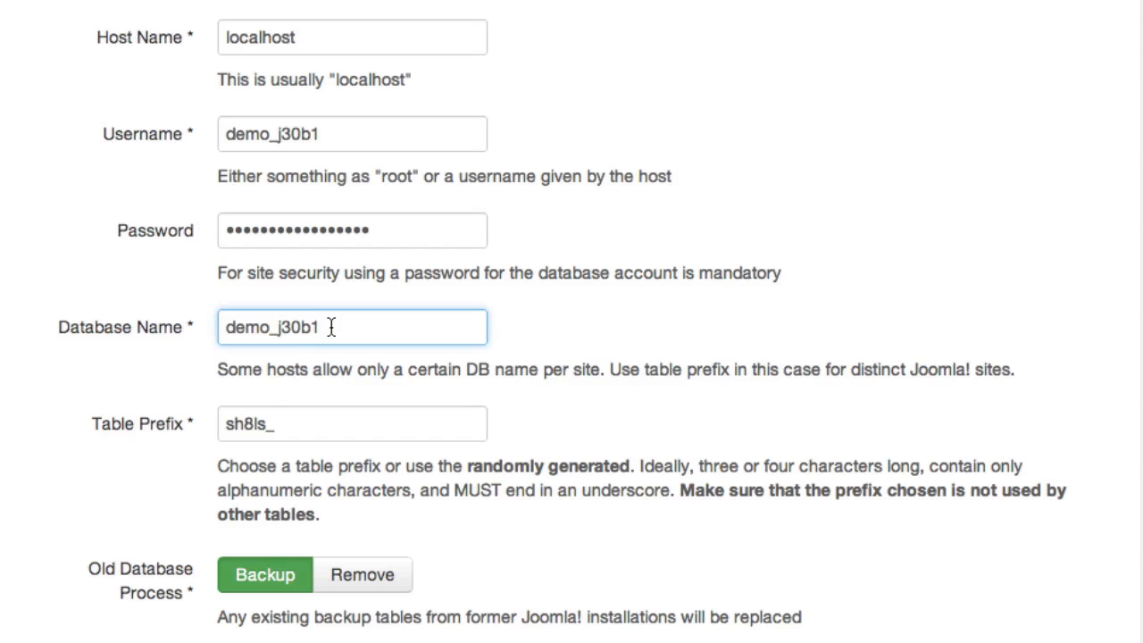
{"action": "scroll", "coordinate": [874, 302], "scroll_direction": "up", "scroll_amount": 5}
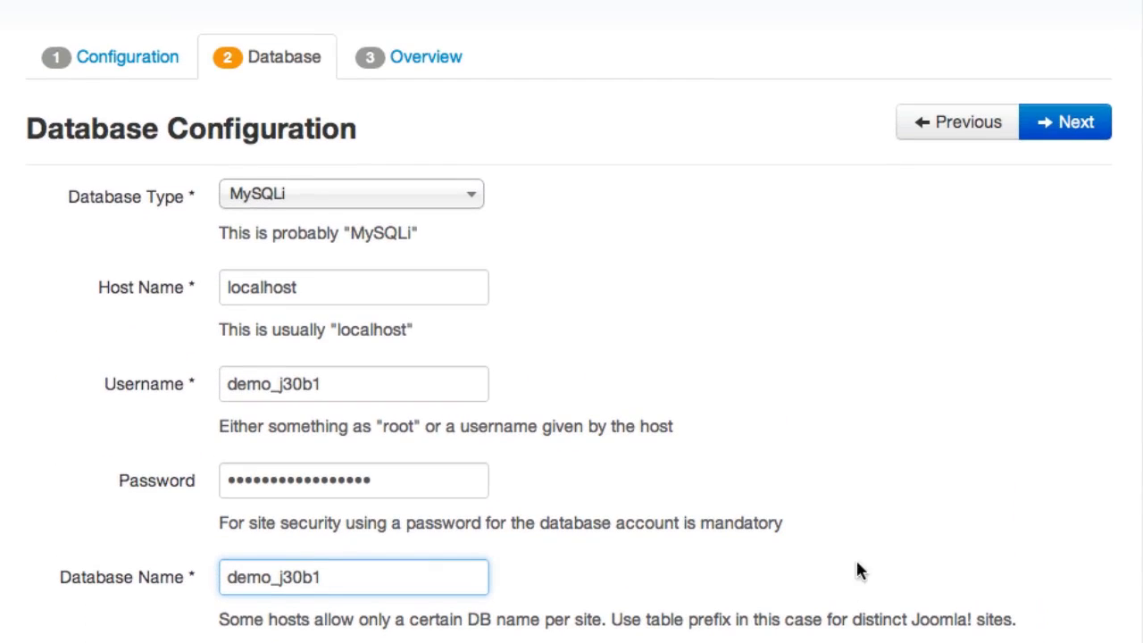
Step: Advance to the Overview step and review the summary, with sample data at None
{"action": "left_click", "coordinate": [1052, 127]}
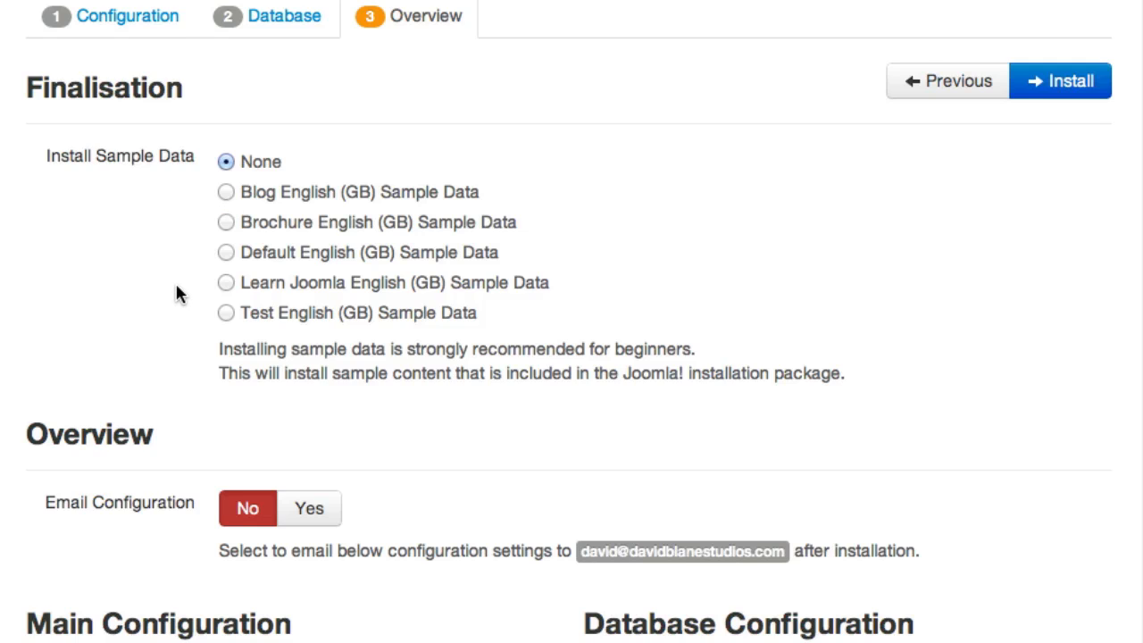
{"action": "scroll", "coordinate": [176, 295], "scroll_direction": "down", "scroll_amount": 1}
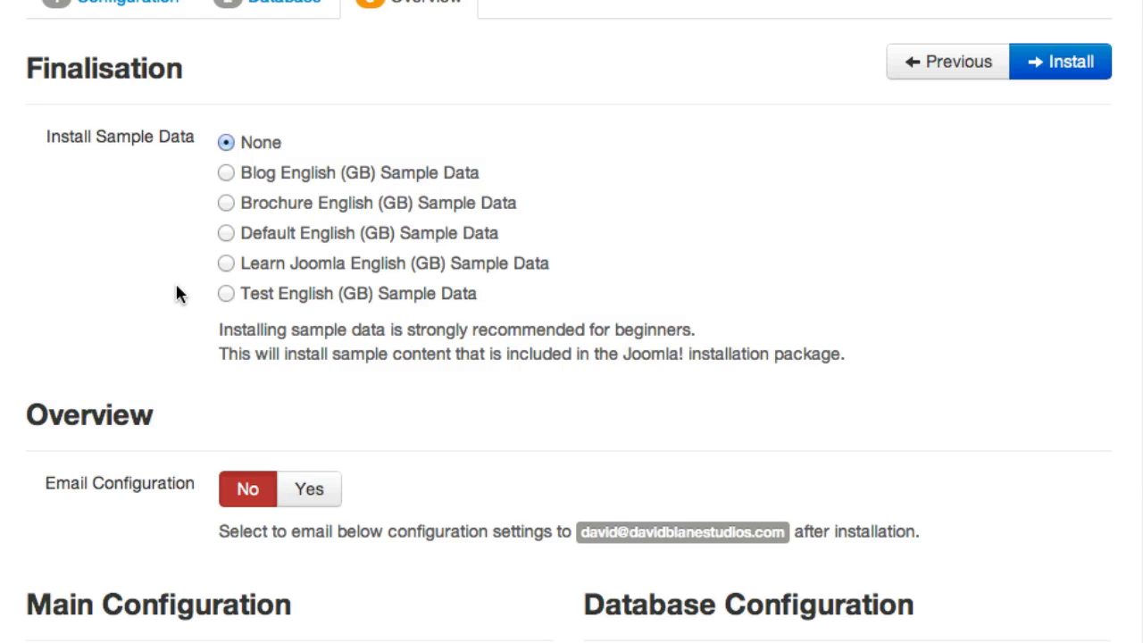
{"action": "scroll", "coordinate": [176, 294], "scroll_direction": "down", "scroll_amount": 2}
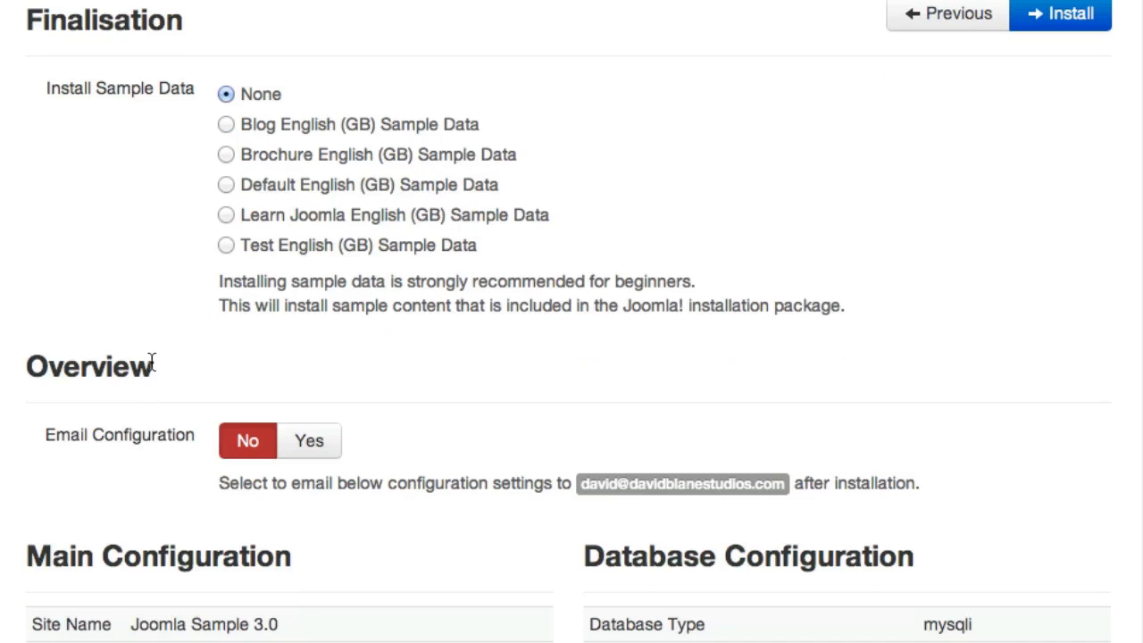
{"action": "scroll", "coordinate": [143, 375], "scroll_direction": "down", "scroll_amount": 2}
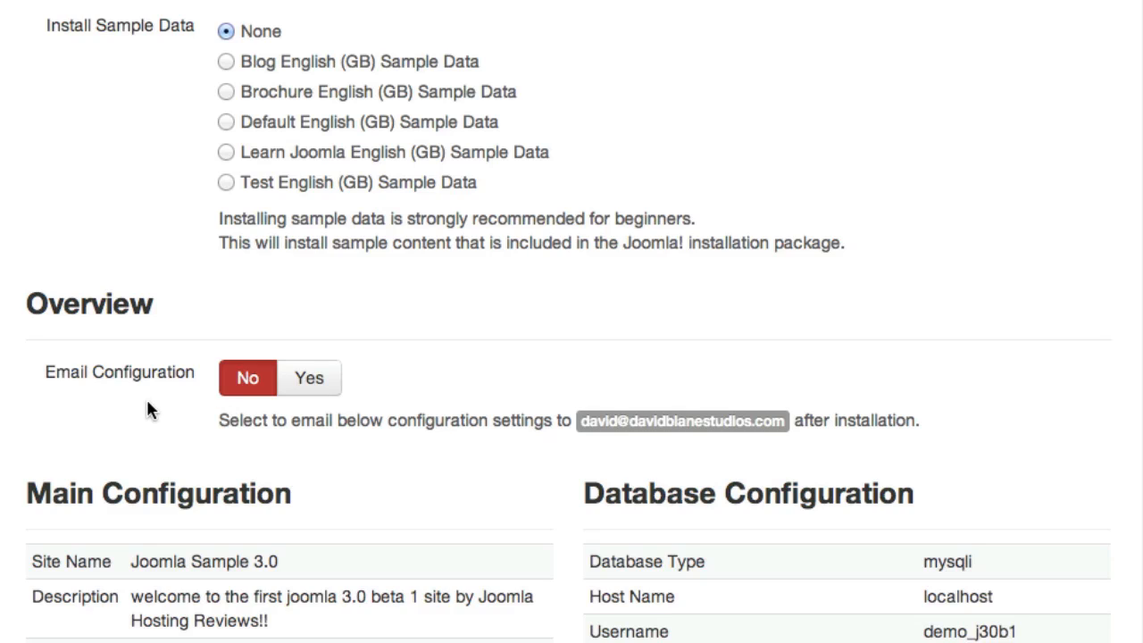
Step: Set Email Configuration and Include Passwords in Email both to Yes
{"action": "left_click", "coordinate": [320, 380]}
{"action": "scroll", "coordinate": [373, 418], "scroll_direction": "down", "scroll_amount": 3}
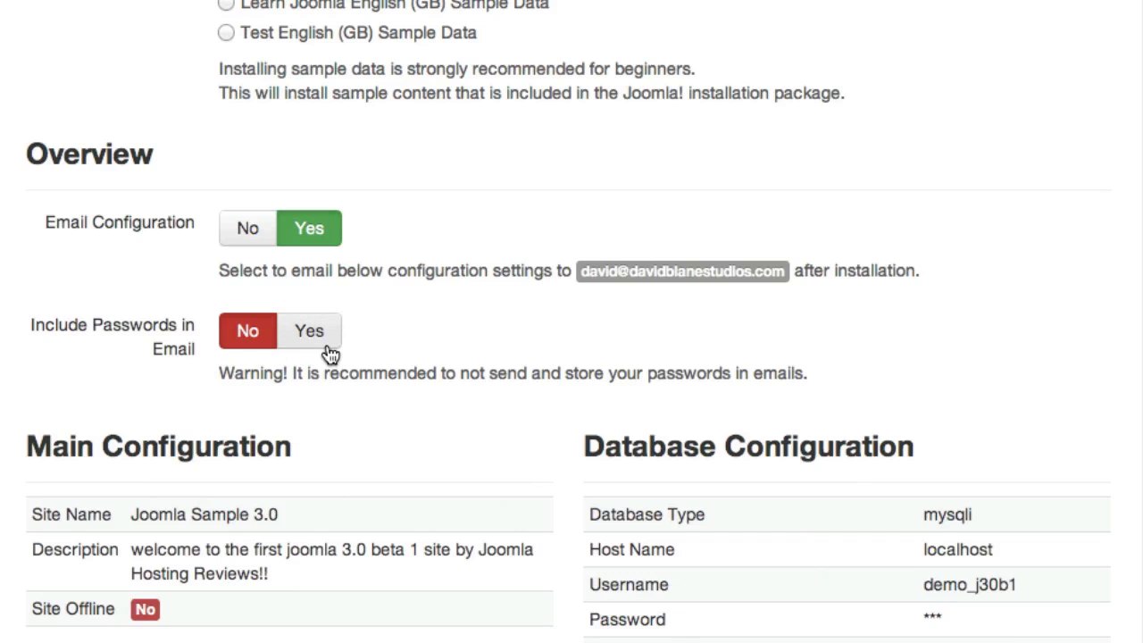
{"action": "left_click", "coordinate": [327, 345]}
{"action": "scroll", "coordinate": [184, 414], "scroll_direction": "down", "scroll_amount": 1}
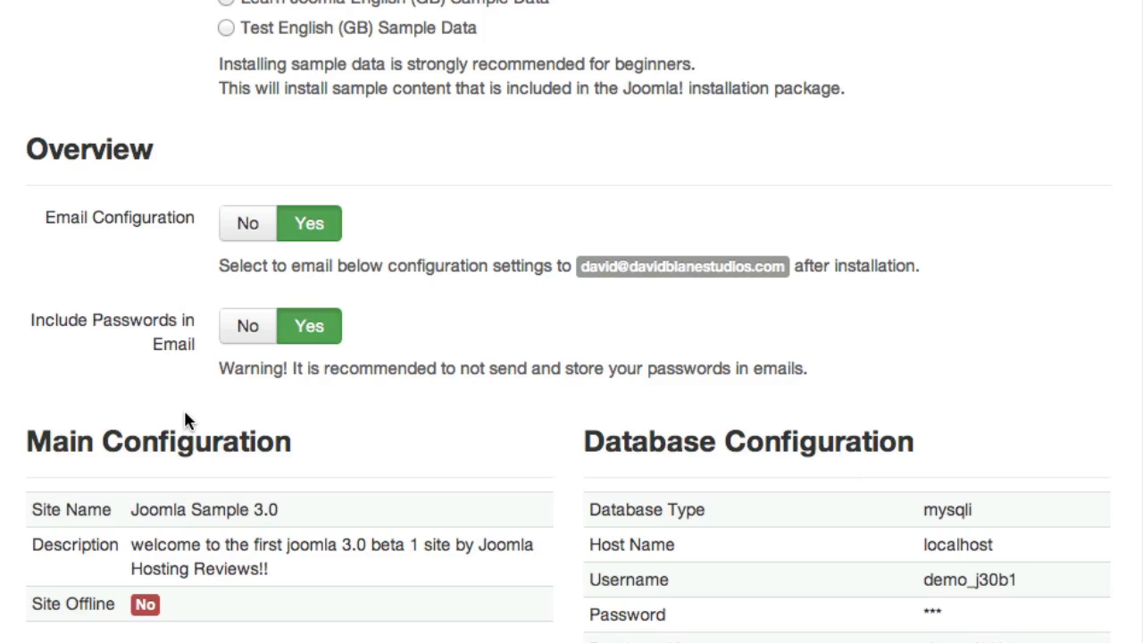
{"action": "scroll", "coordinate": [183, 407], "scroll_direction": "down", "scroll_amount": 8}
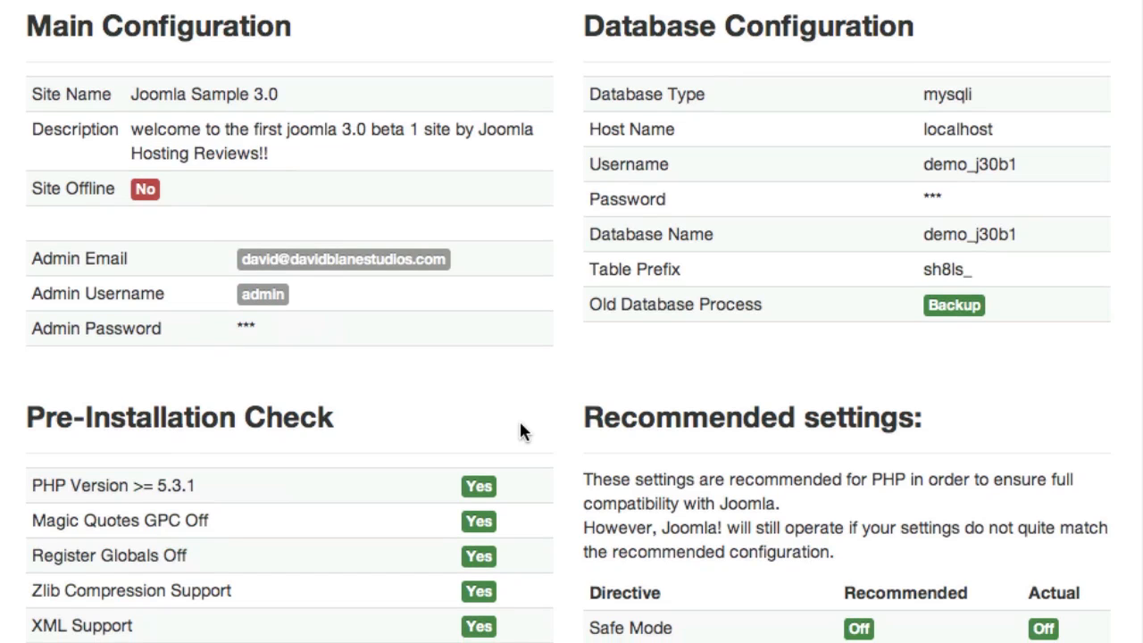
{"action": "scroll", "coordinate": [520, 422], "scroll_direction": "down", "scroll_amount": 1}
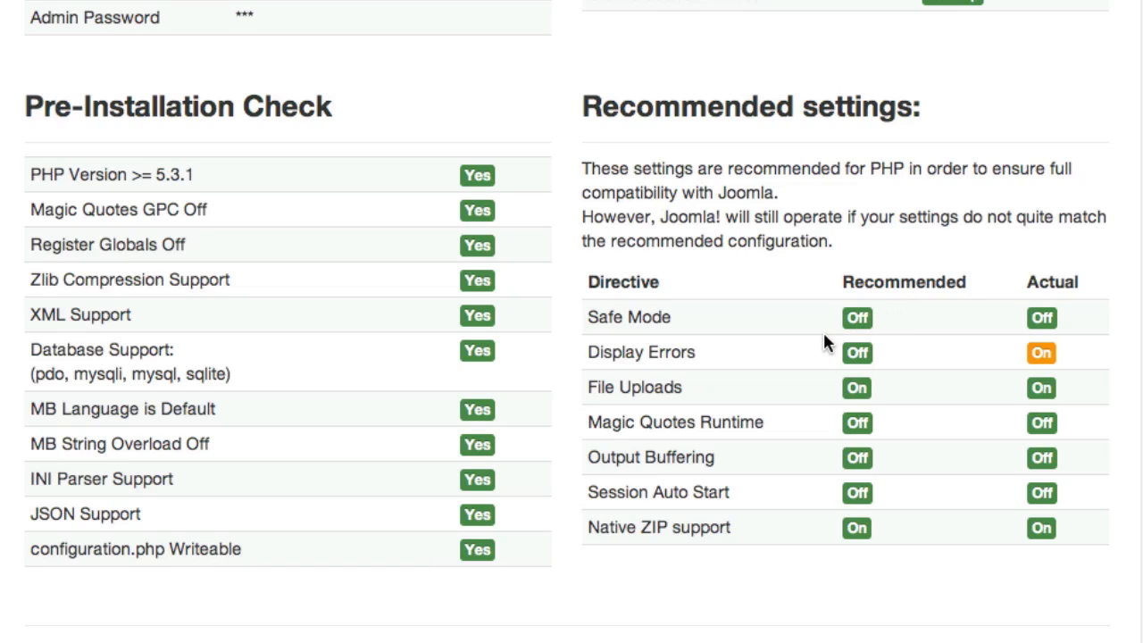
{"action": "double_click", "coordinate": [1054, 357]}
{"action": "left_click", "coordinate": [1059, 353]}
{"action": "scroll", "coordinate": [569, 257], "scroll_direction": "up", "scroll_amount": 15}
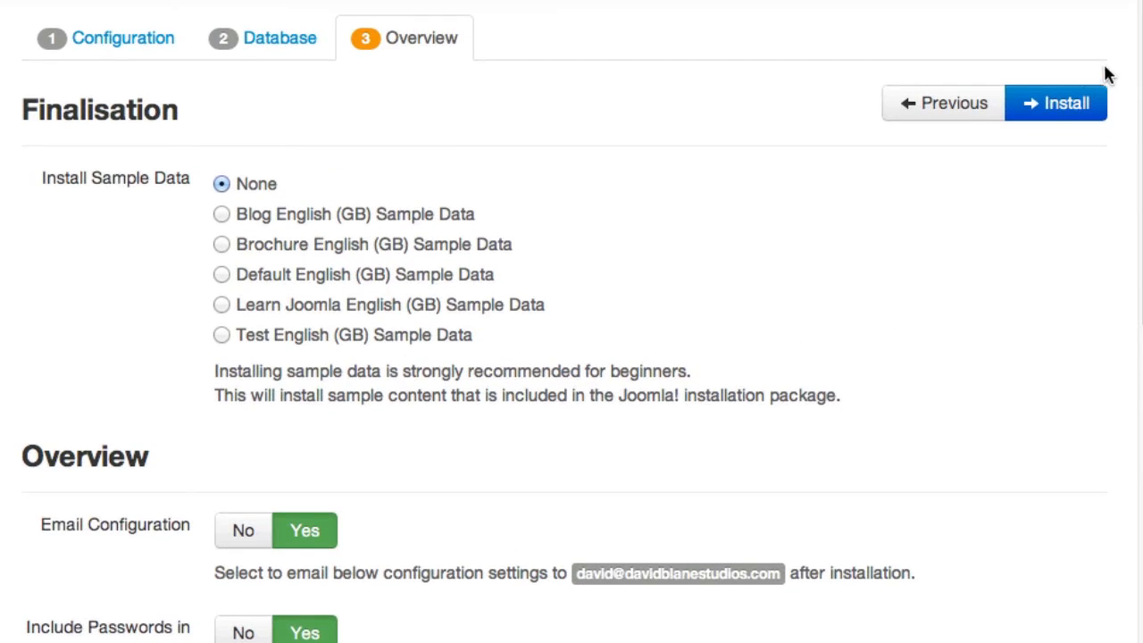
Step: Install Joomla, then remove the installation folder
{"action": "left_click", "coordinate": [1040, 118]}
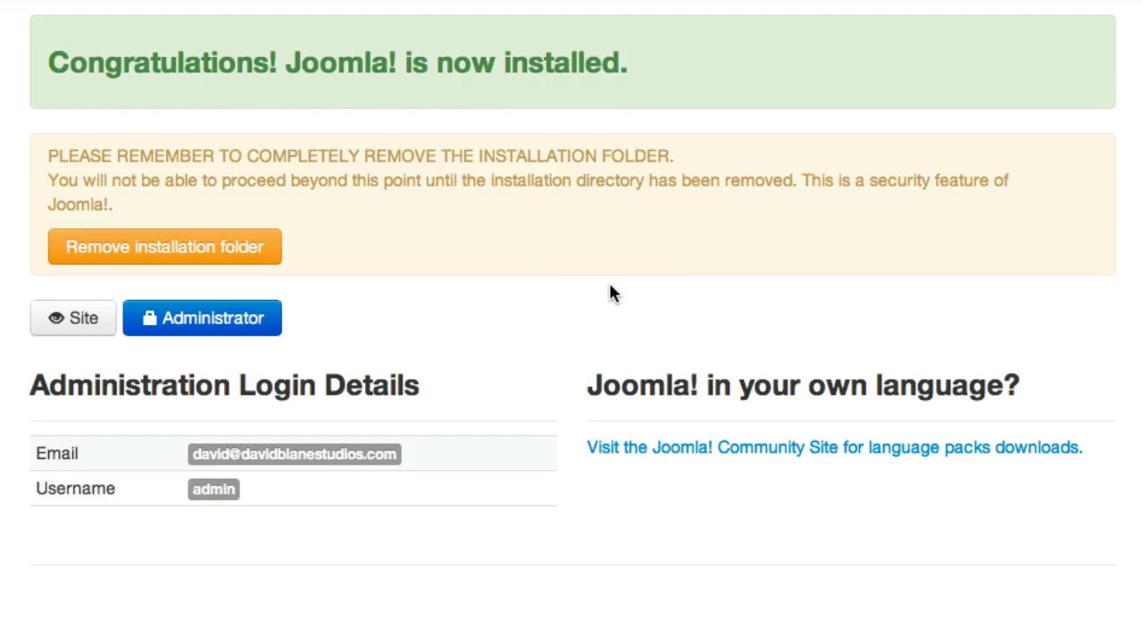
{"action": "left_click", "coordinate": [164, 247]}
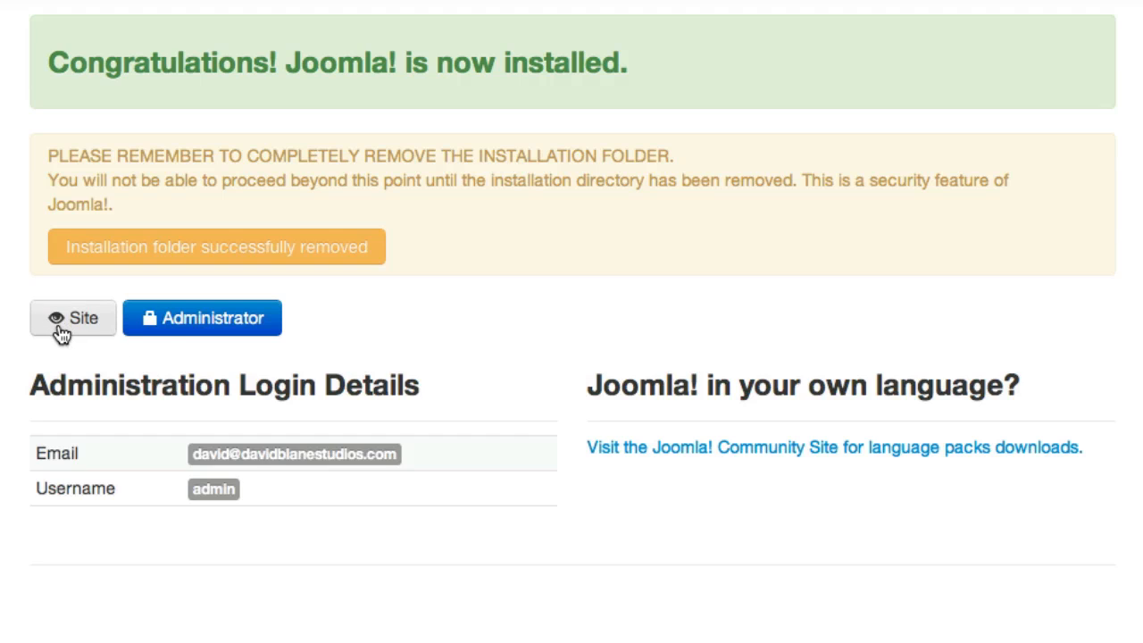
Step: Log in to the administrator back end as admin with the admin password
{"action": "left_click", "coordinate": [235, 335]}
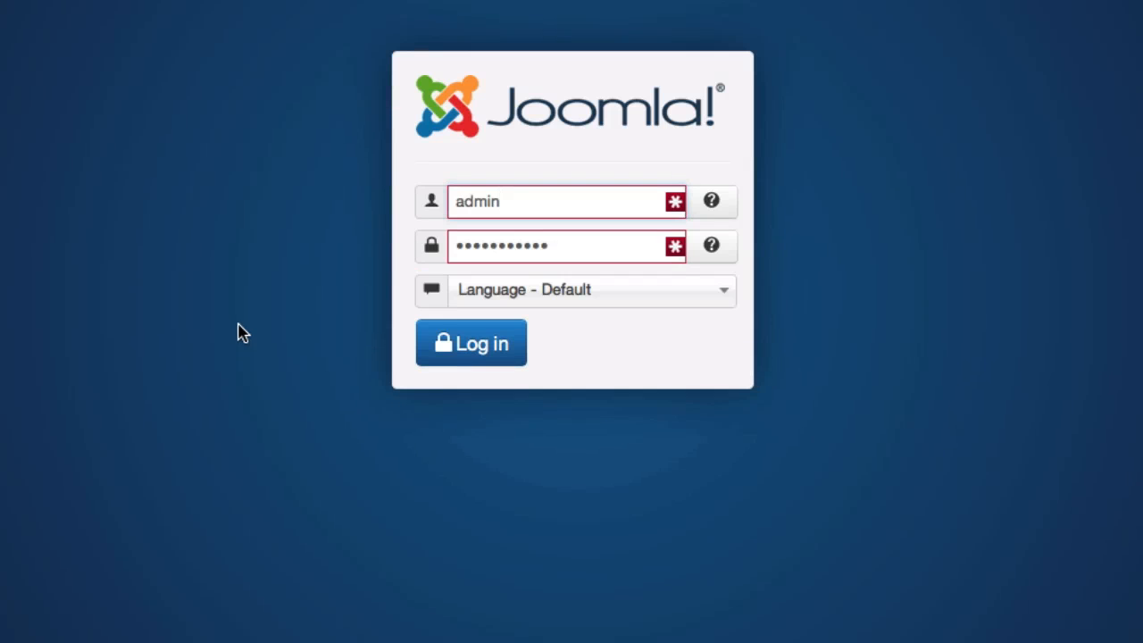
{"action": "double_click", "coordinate": [598, 244]}
{"action": "type", "text": "•••••••"}
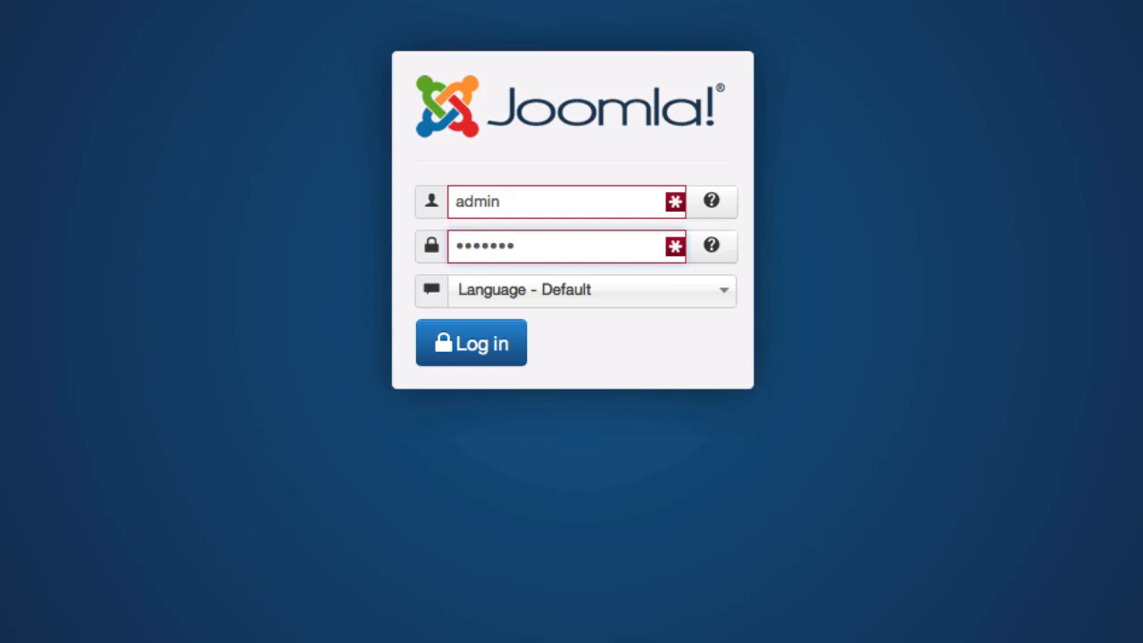
{"action": "key", "text": "Return"}
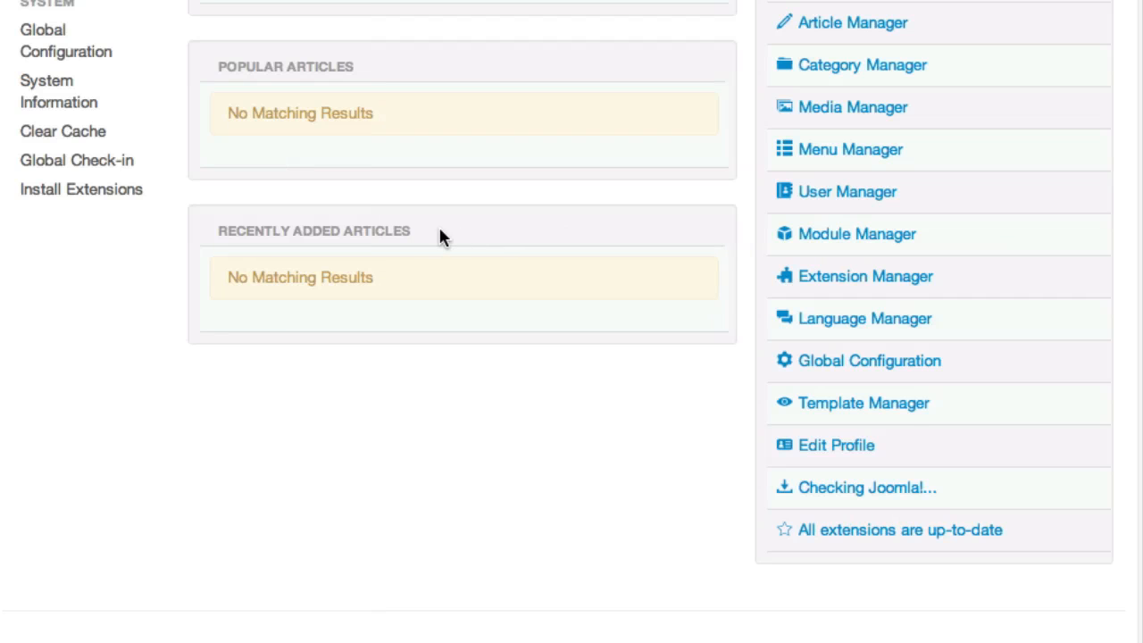